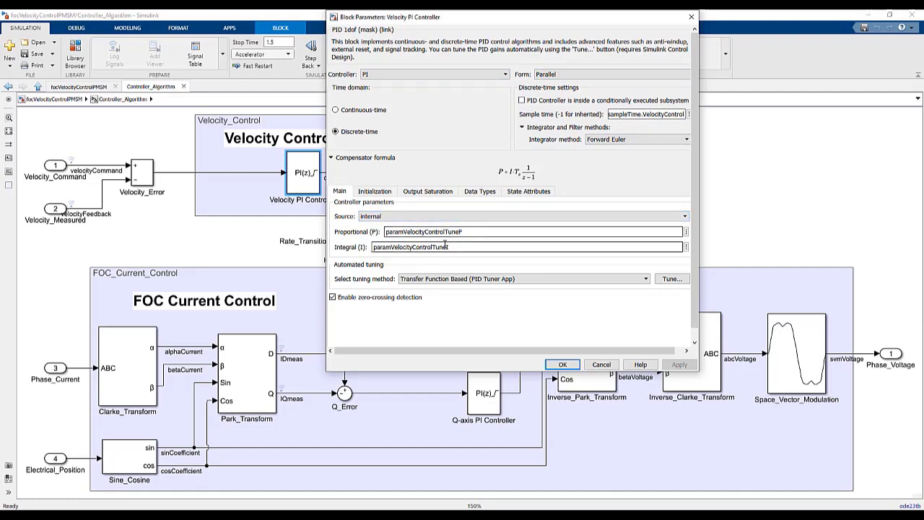
Dismiss the Velocity PI Controller parameters and switch to the focVelocityControlAutotuningSetup model.
left_click(602, 365)
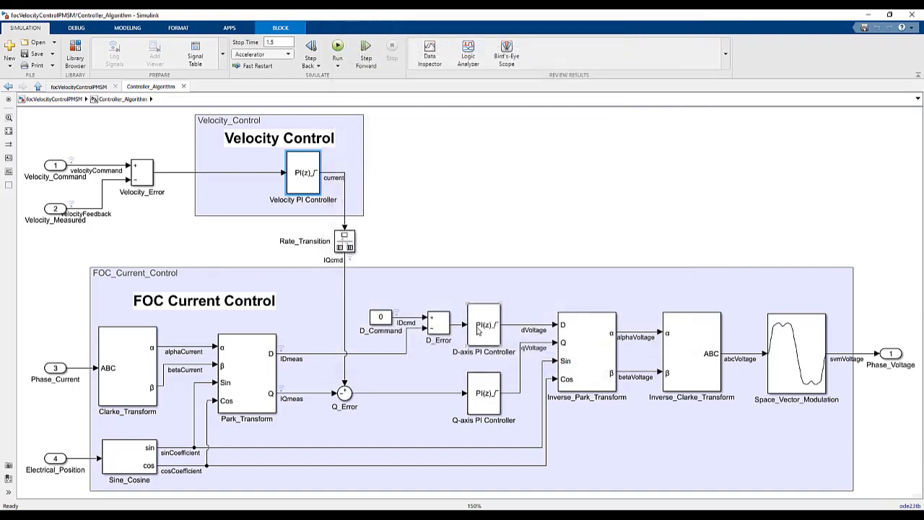
left_click(605, 219)
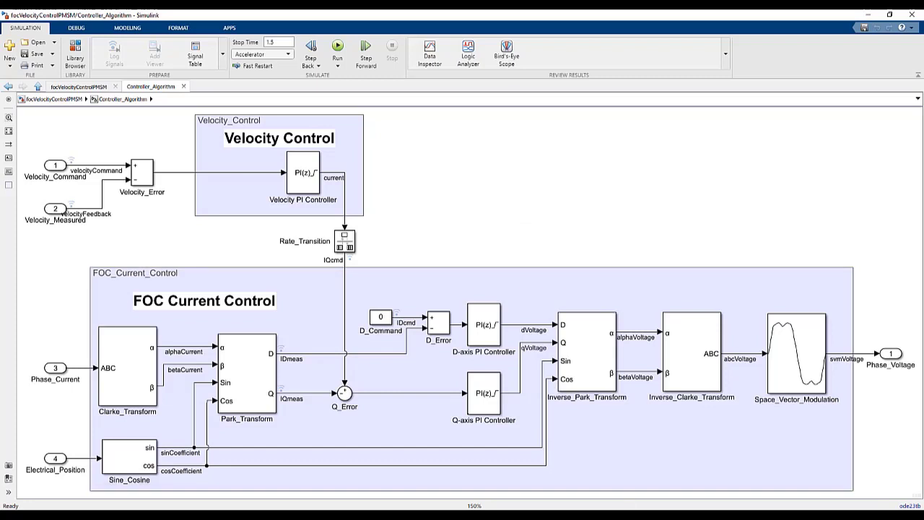
left_click(510, 489)
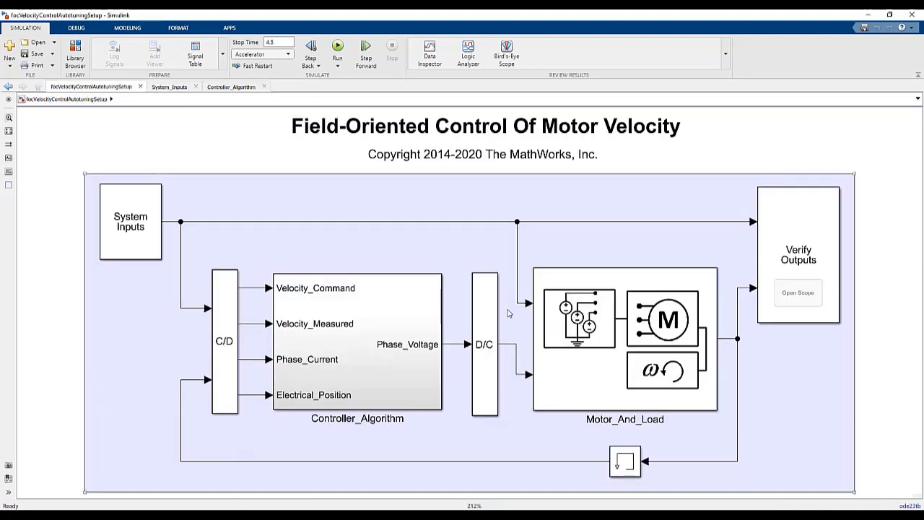
Examine the velocity command, torque load and performance predictor signals of Signal_Builder_Experiments inside the System Inputs subsystem.
double_click(130, 210)
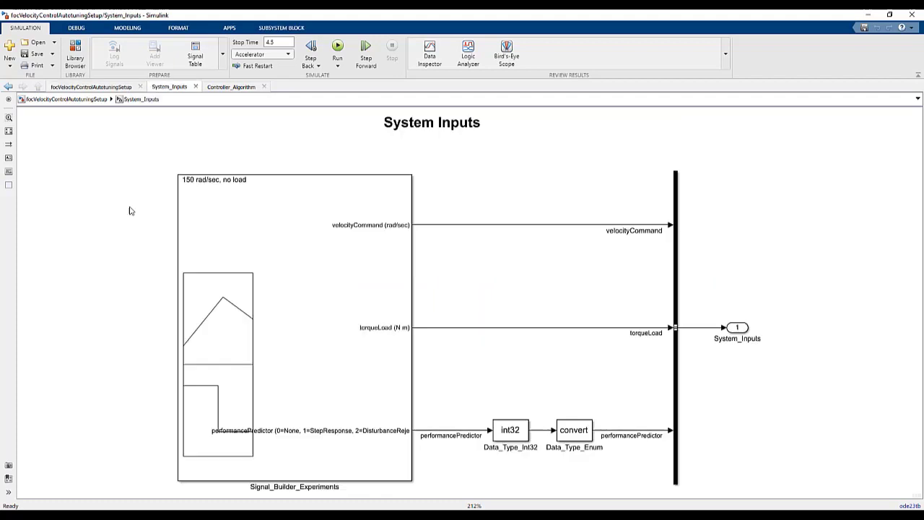
double_click(314, 256)
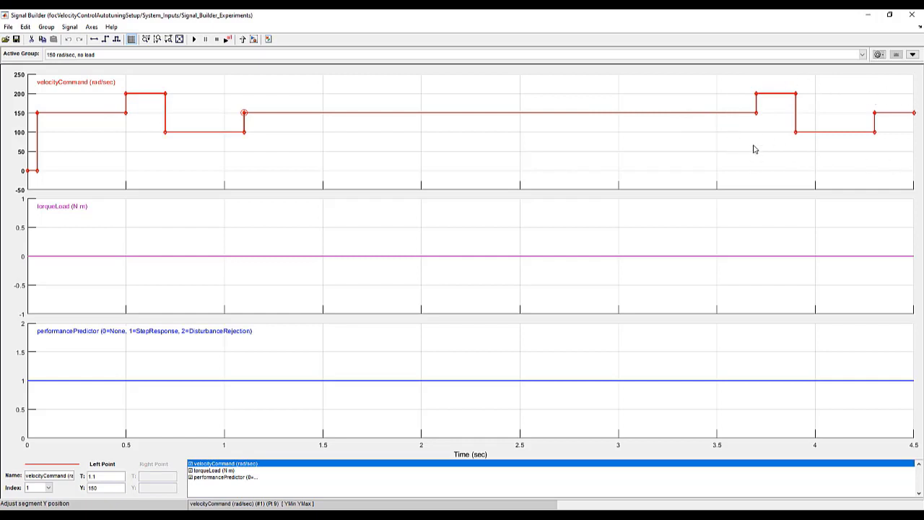
left_click(870, 19)
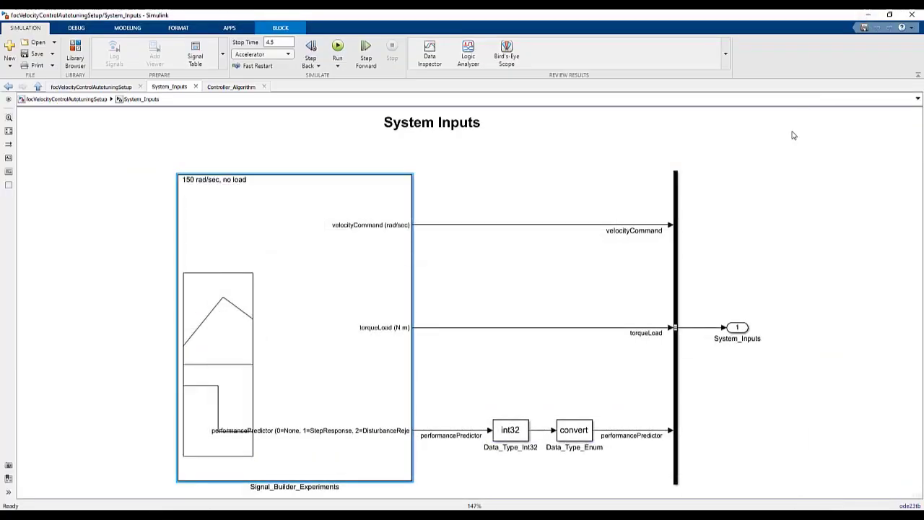
Examine the velocity PI controller and the blocks supplying the speed, D-axis and Q-axis PI gains in the Controller_Algorithm subsystem.
left_click(103, 87)
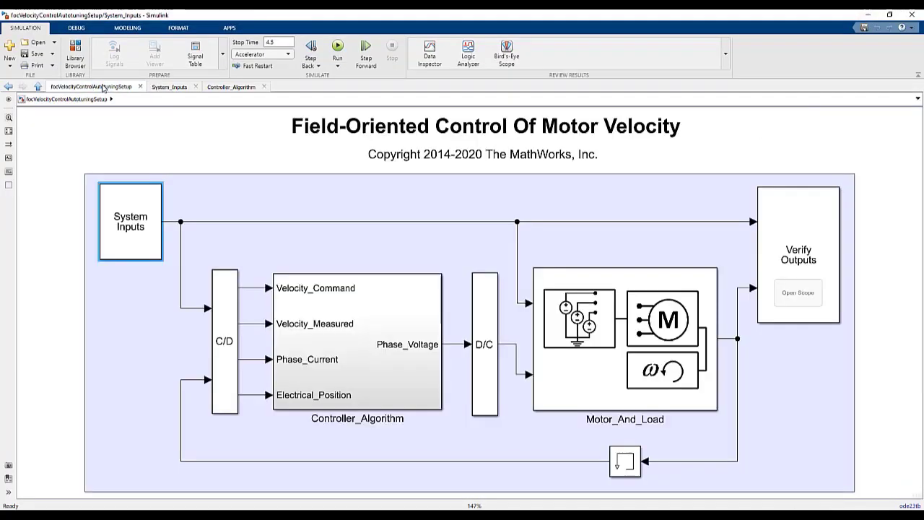
left_click(377, 304)
double_click(378, 304)
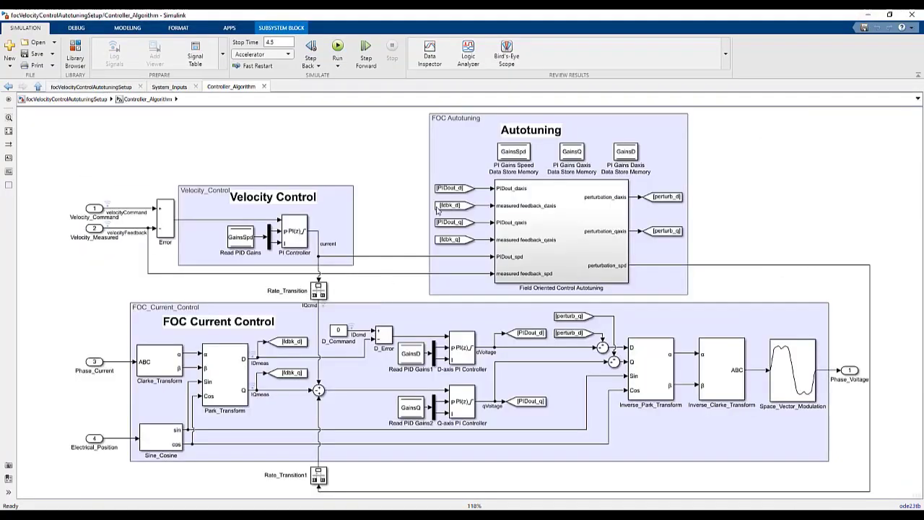
left_click(289, 235)
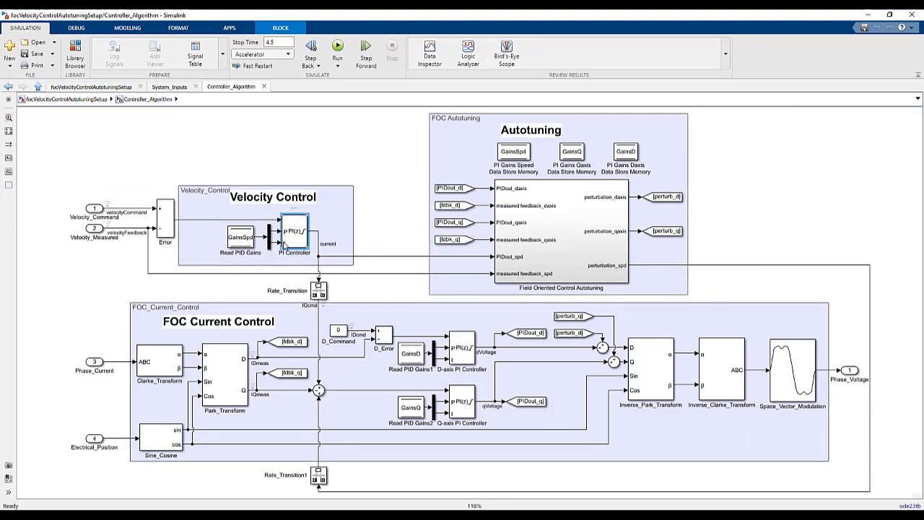
left_click(236, 241)
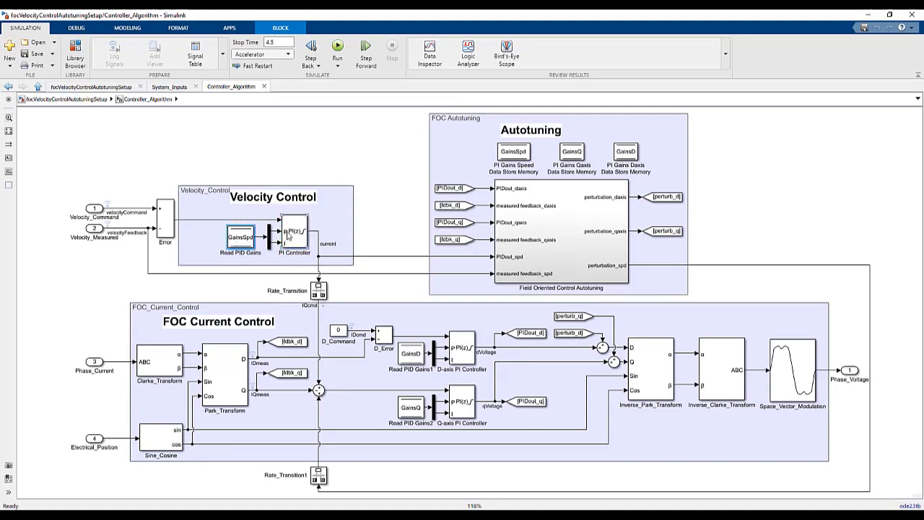
left_click(413, 357)
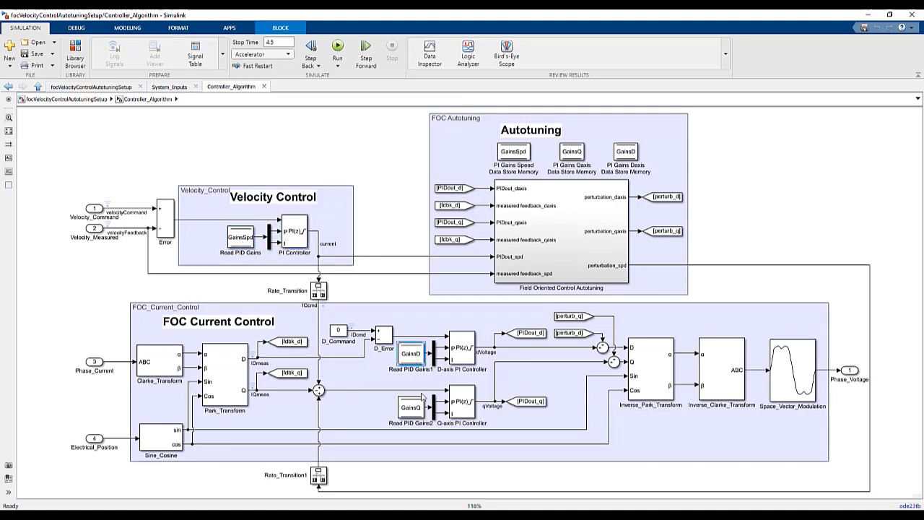
left_click(421, 409)
left_click(379, 221)
Add a Field Oriented Control Autotuner block inside the Field Oriented Control Autotuning subsystem, between its input and output ports.
left_click(553, 266)
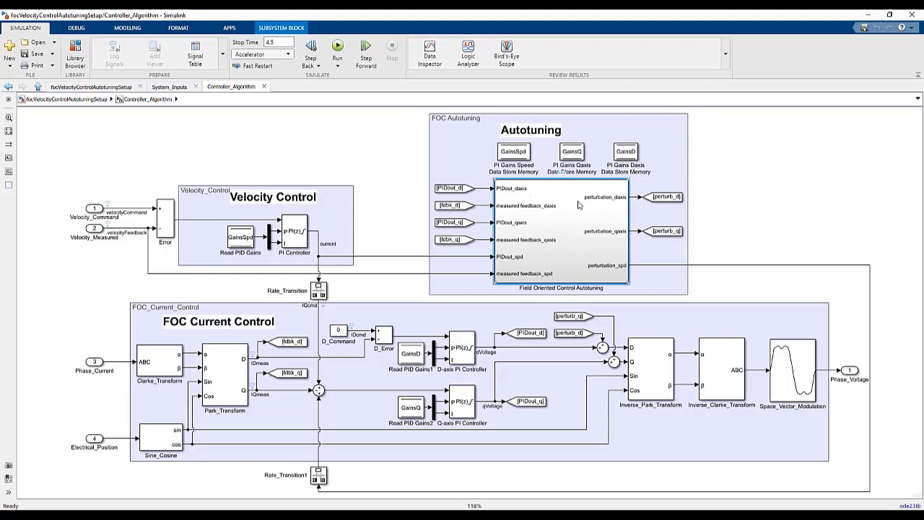
double_click(590, 242)
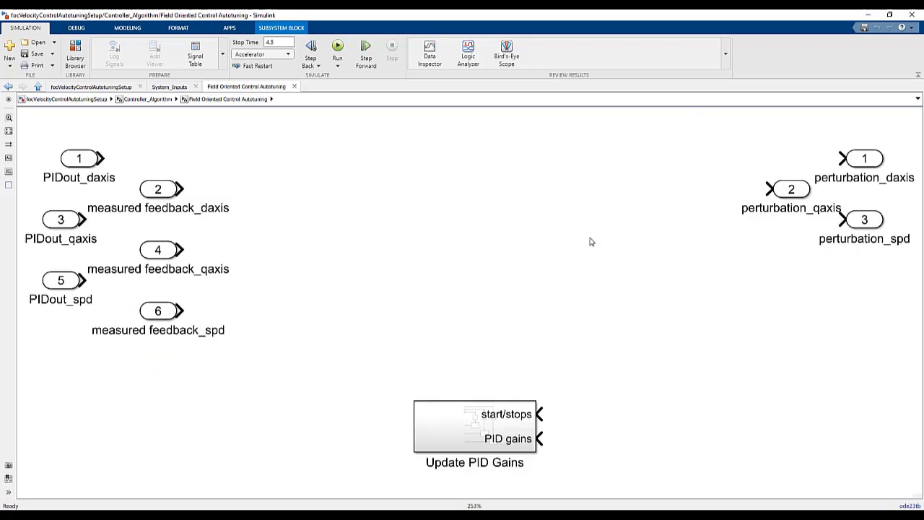
double_click(387, 190)
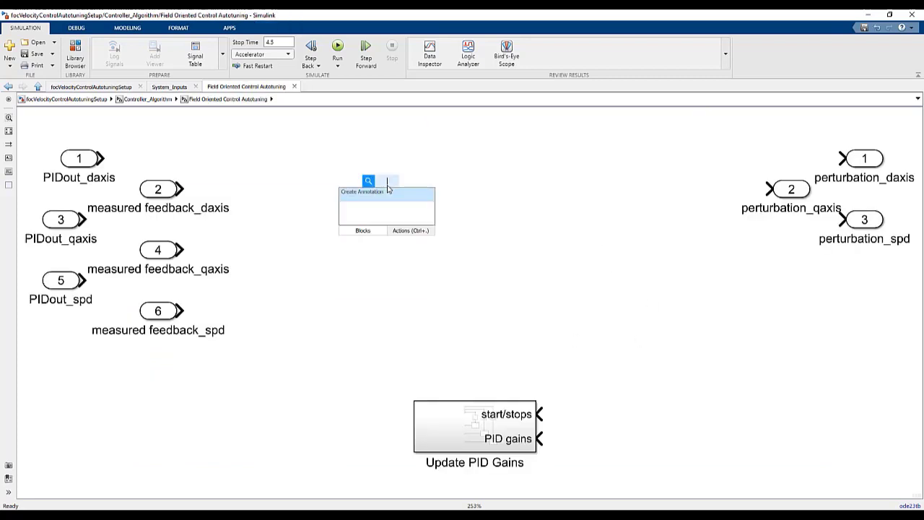
type("field")
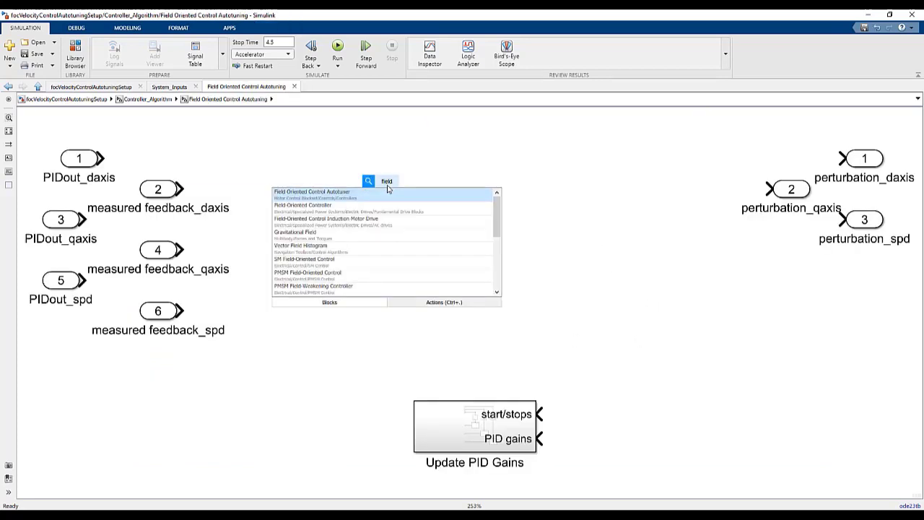
left_click(386, 193)
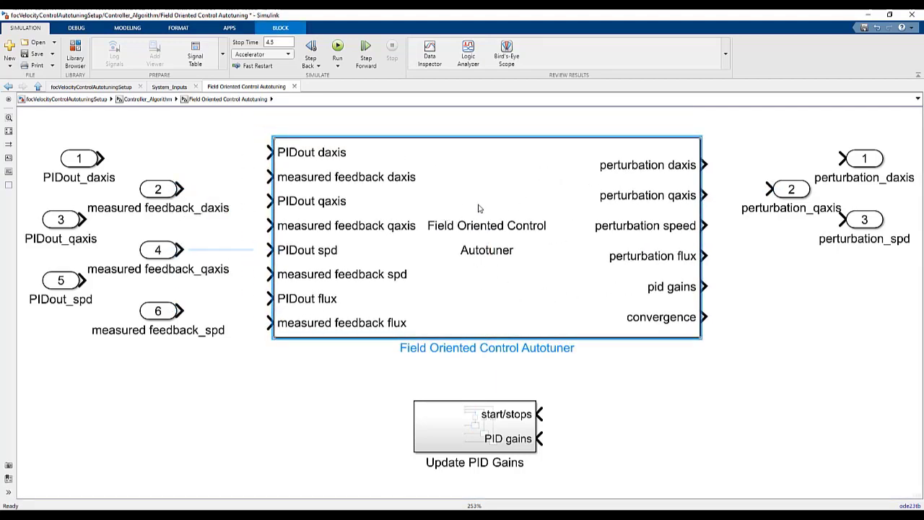
Configure the autotuner block to skip flux loop tuning and use the same settings for the D-axis and Q-axis current loop controllers.
double_click(478, 208)
left_click_drag(263, 63, 621, 88)
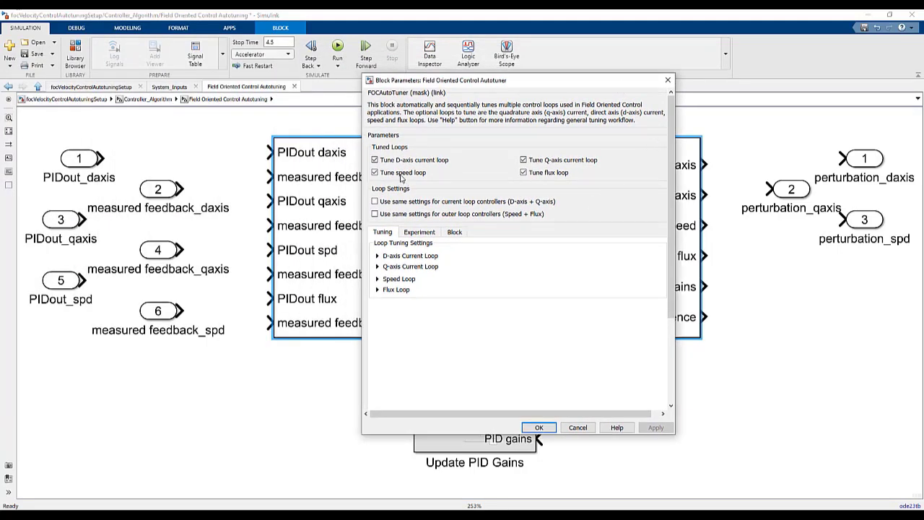
left_click(546, 174)
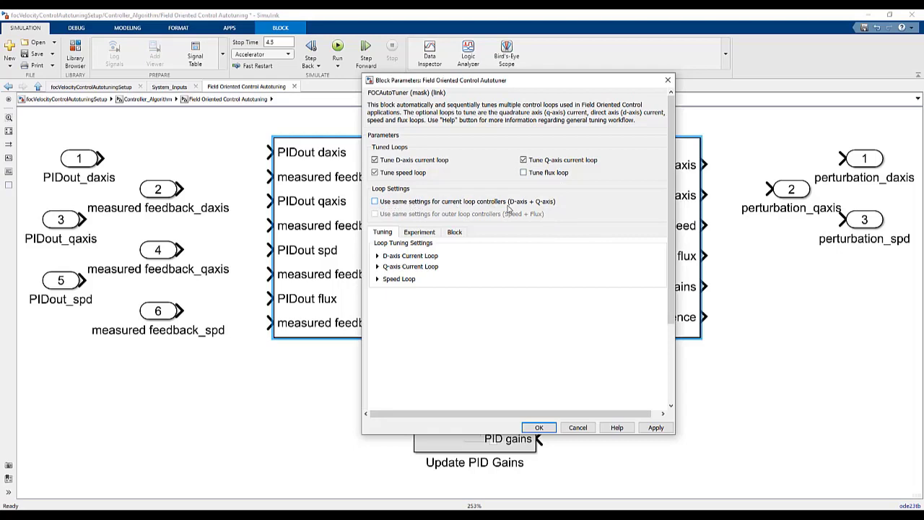
left_click(513, 205)
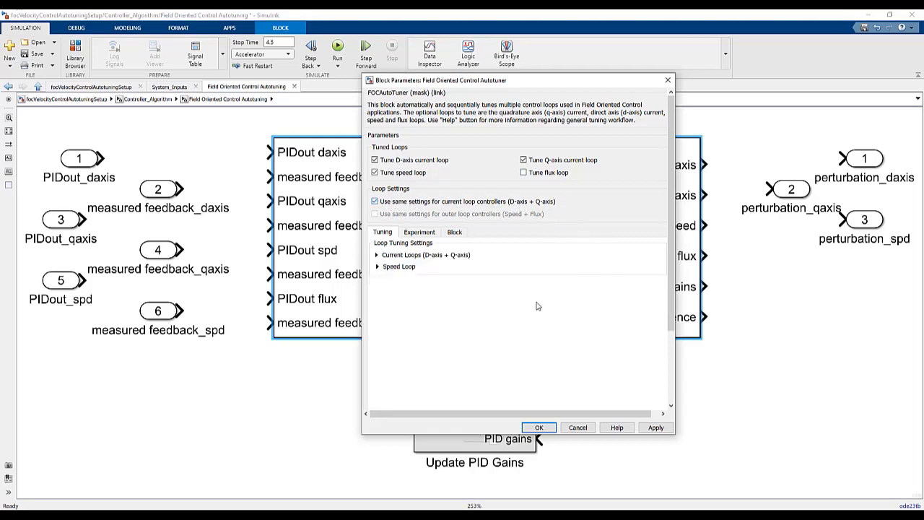
Set the current loops' controller sample time to 1/250e3 sec and target bandwidth to 5000 rad/sec, and change their target phase margin.
left_click(442, 256)
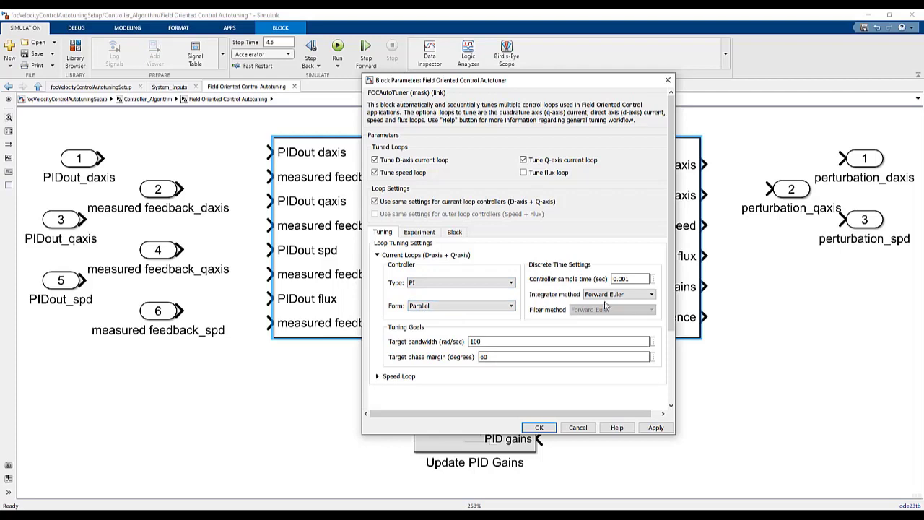
double_click(634, 280)
type("1/25")
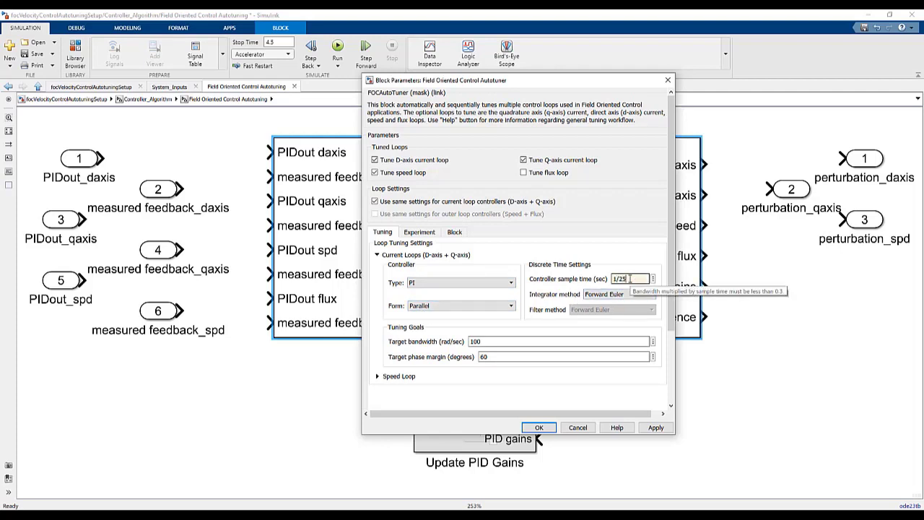
type("0e3")
double_click(501, 343)
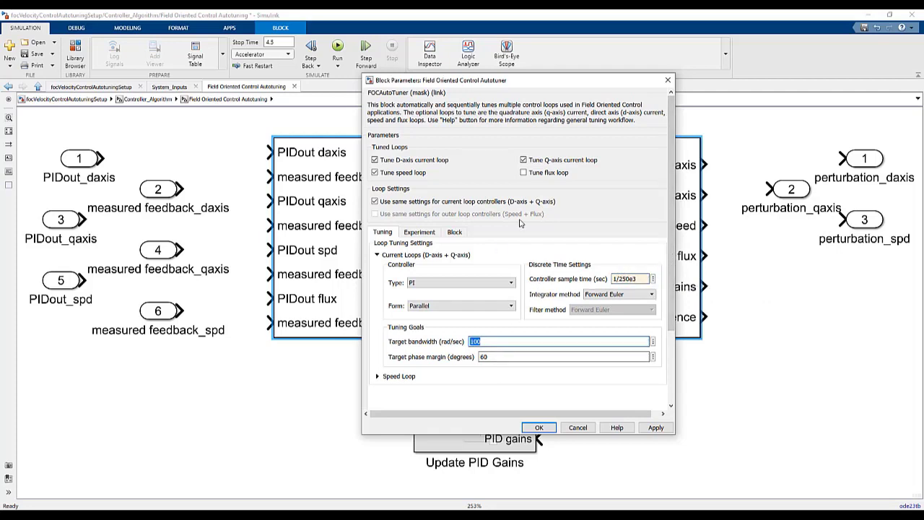
type("5000")
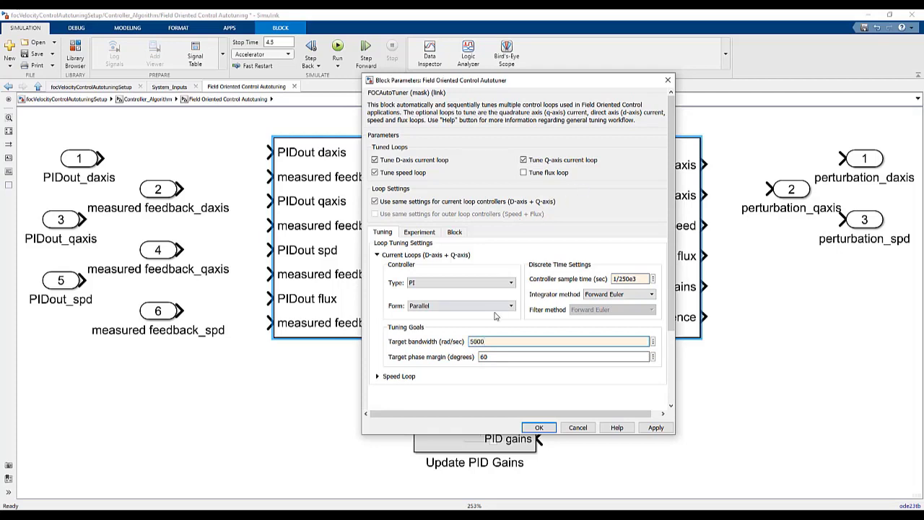
double_click(508, 356)
type("7")
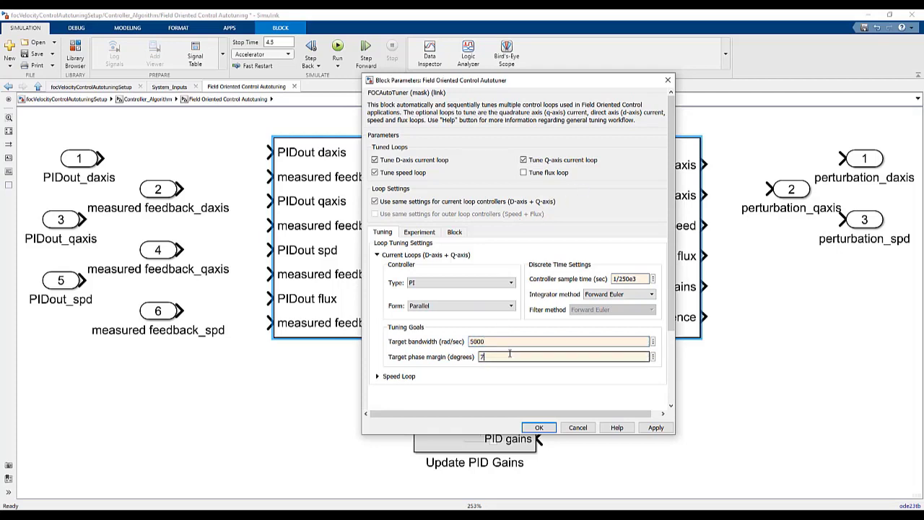
left_click(451, 257)
Set the speed loop's controller sample time to 1/1e3 sec, target bandwidth to 100 rad/sec and target phase margin to 90 degrees.
left_click(396, 271)
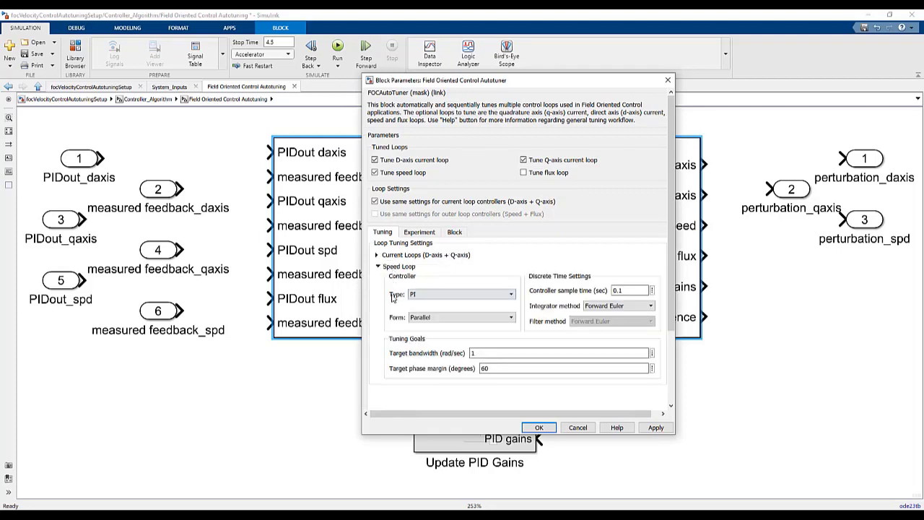
left_click(436, 317)
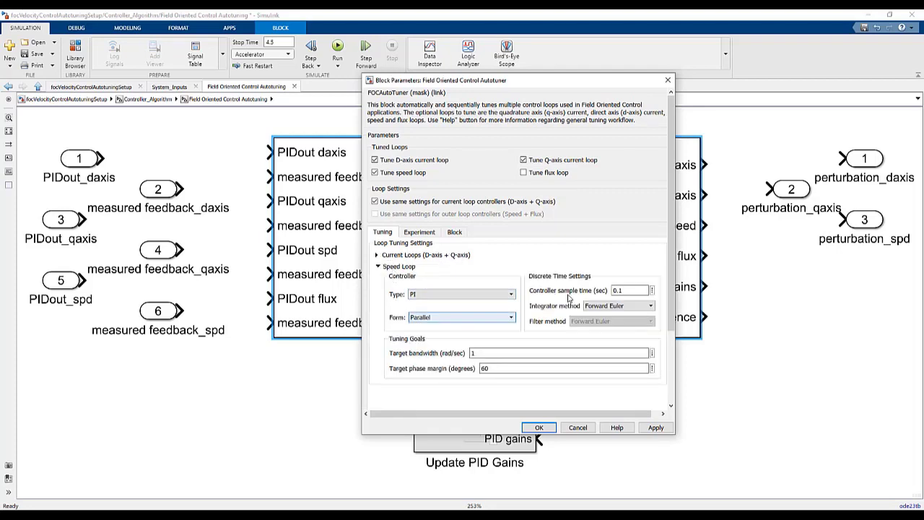
double_click(631, 292)
type("1/1e3")
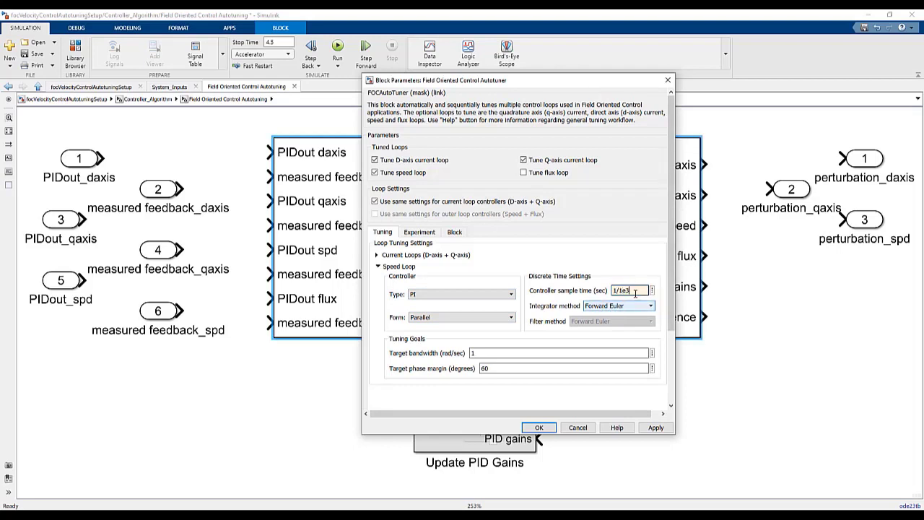
double_click(544, 353)
type("1")
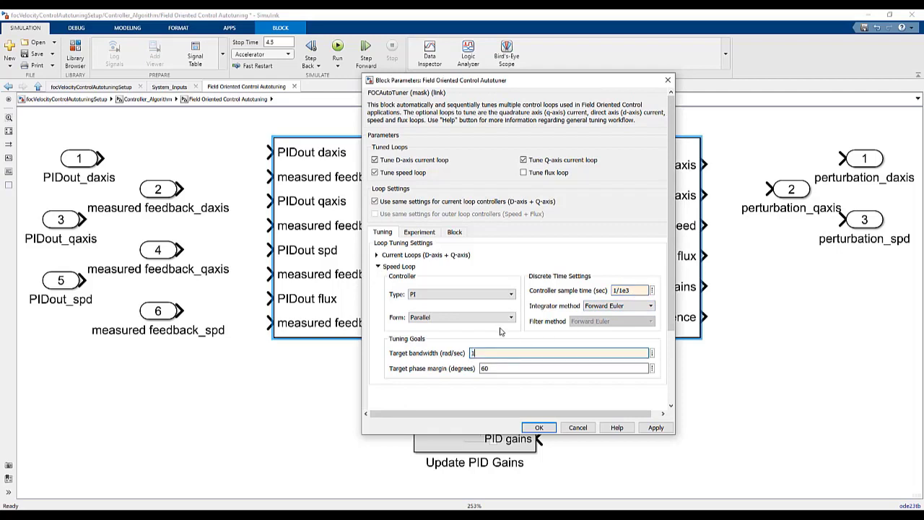
double_click(505, 368)
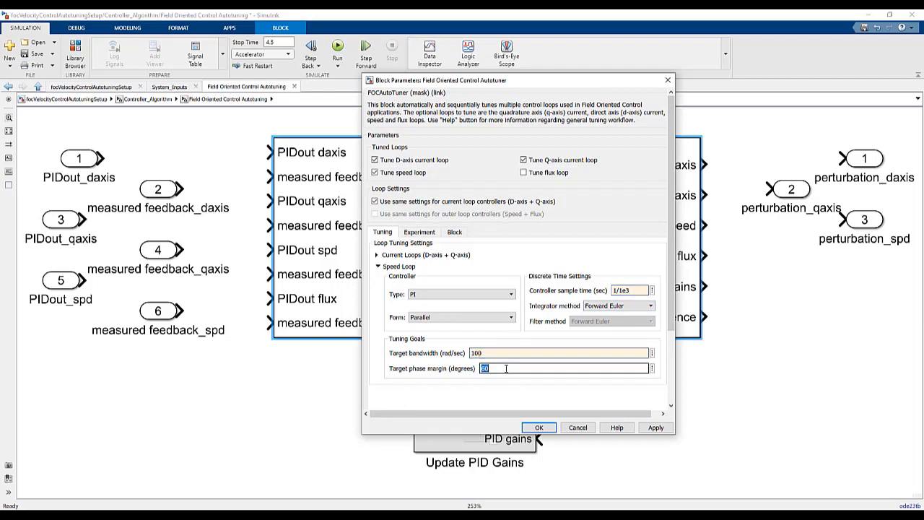
type("7")
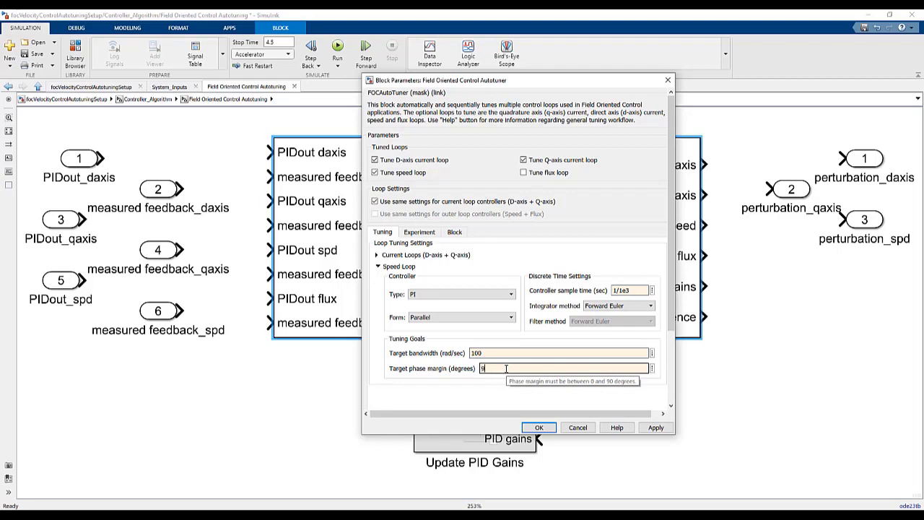
type("0")
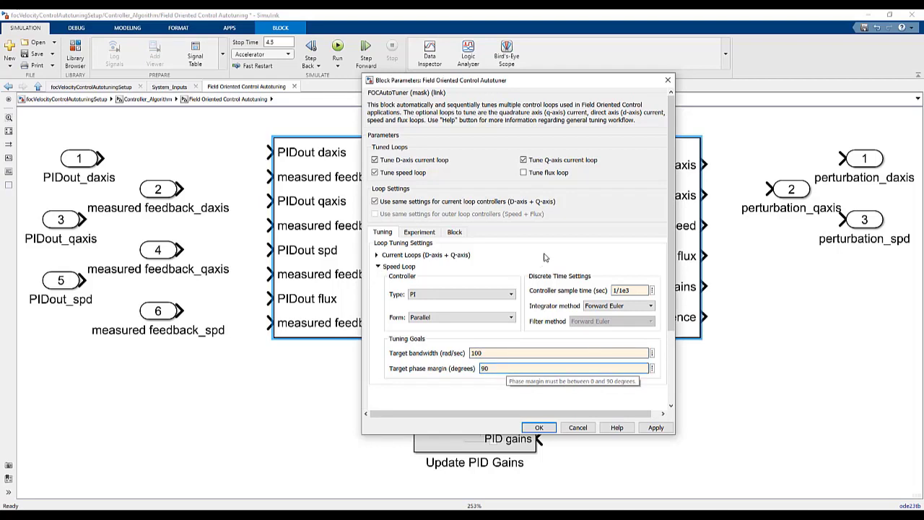
left_click(406, 268)
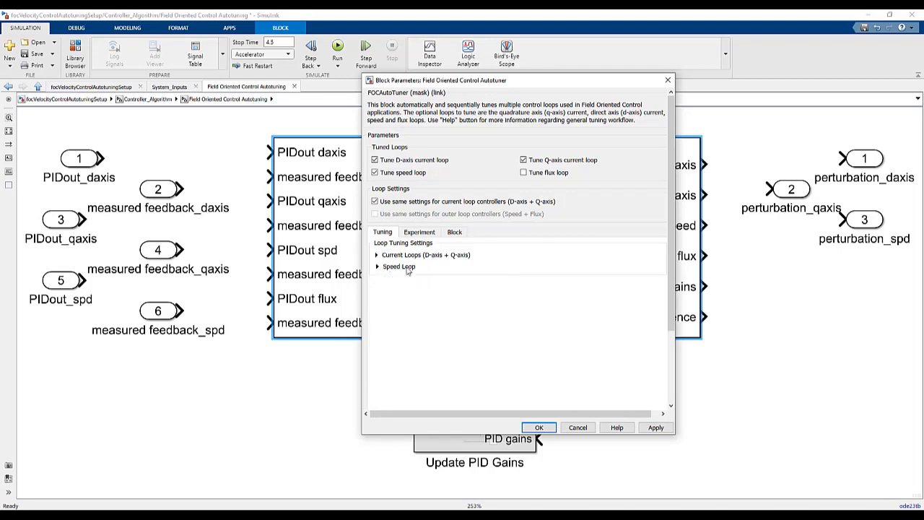
Set the tuning experiment's D-axis current loop start time to 1.3 sec and Q-axis current loop start time to 1.4 sec.
left_click(420, 232)
double_click(585, 331)
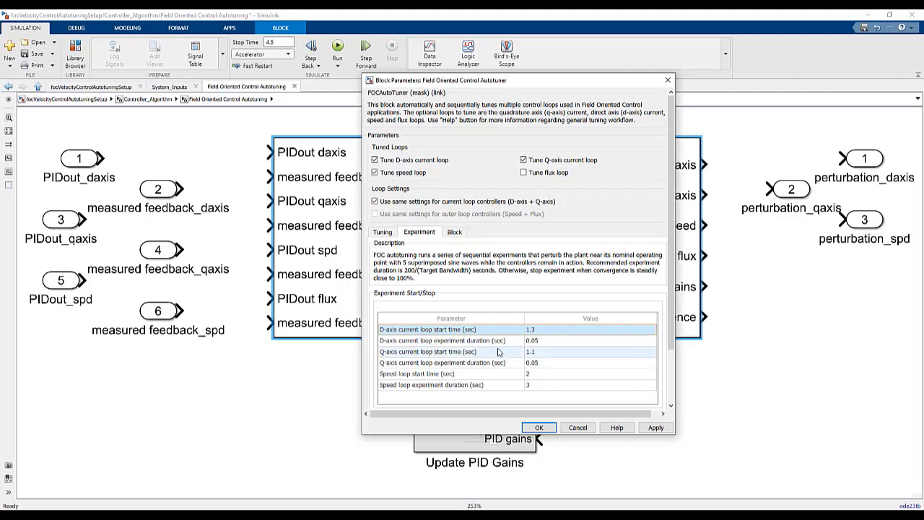
left_click(539, 342)
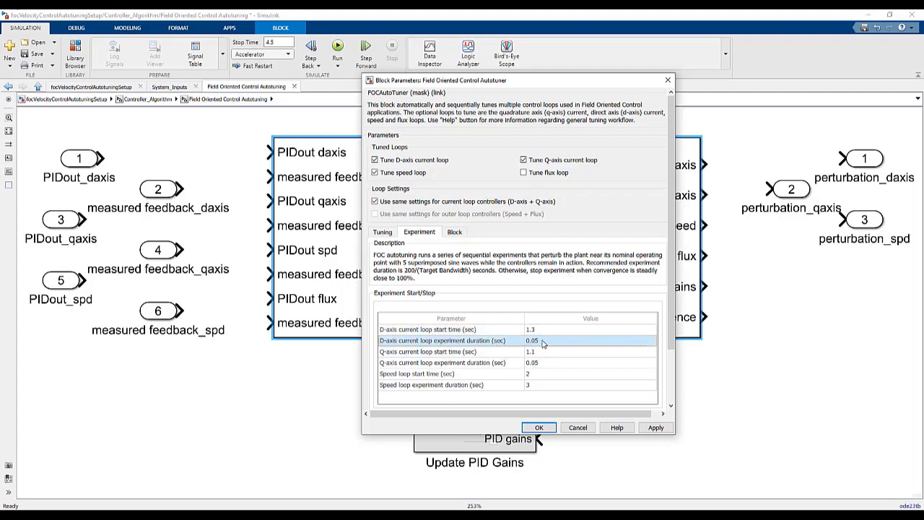
left_click(543, 352)
left_click(543, 353)
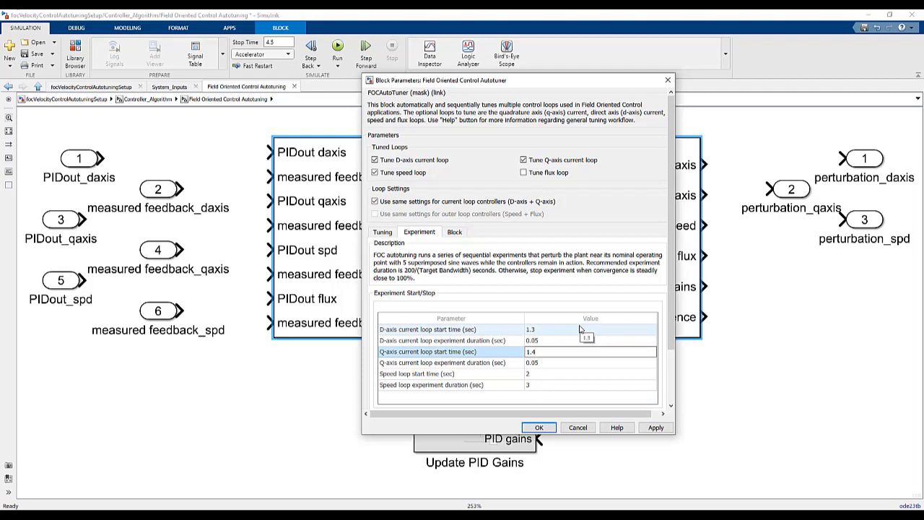
Set the speed loop's experiment start time to 1.5 sec and its experiment duration to 2 sec.
left_click(538, 351)
left_click(545, 363)
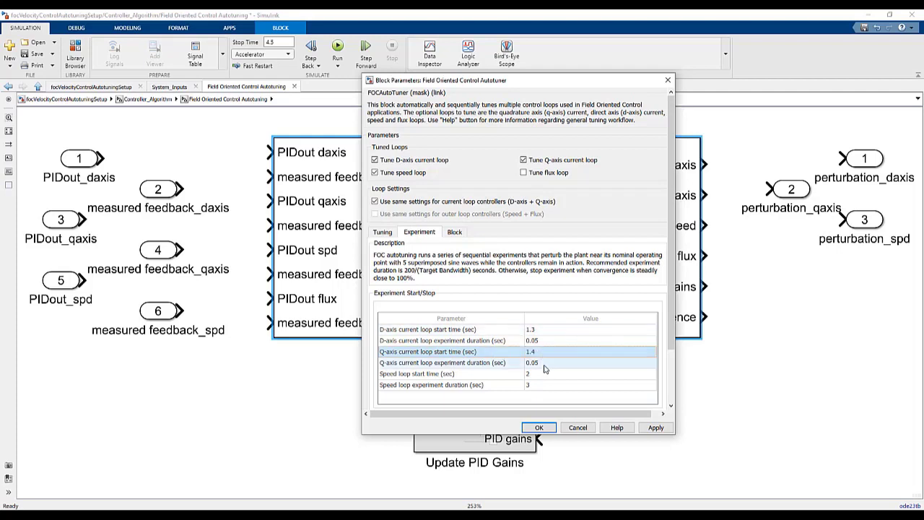
left_click(546, 374)
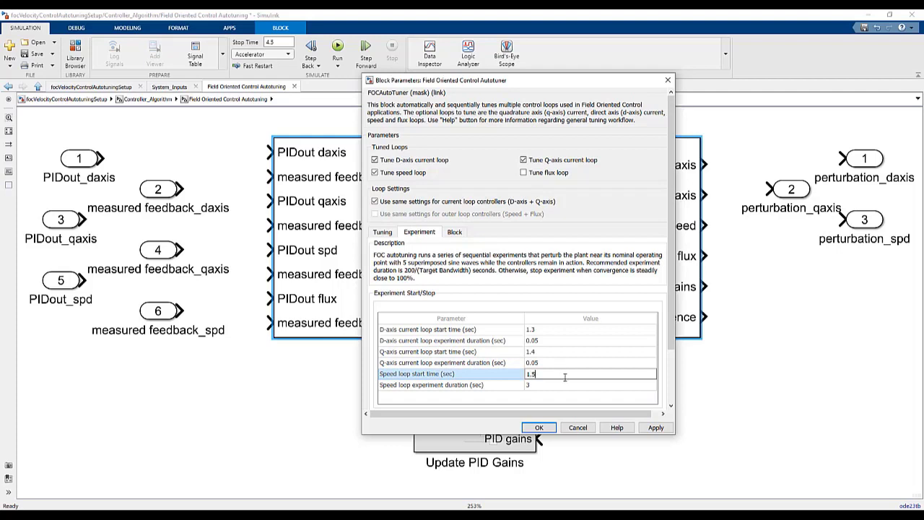
left_click(564, 386)
type("2")
key("Return")
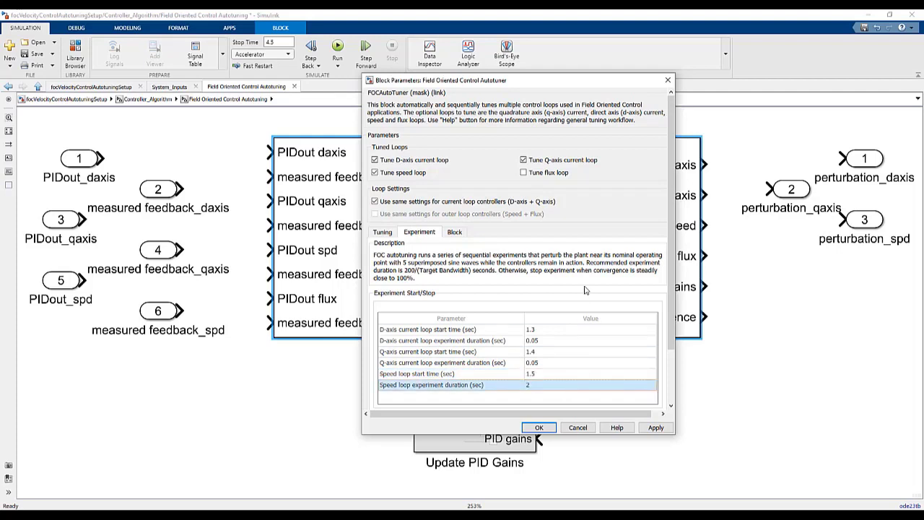
Set the sine amplitudes to 0.25 in the experiment settings of the D-axis and Q-axis current loops.
left_click_drag(672, 322, 673, 374)
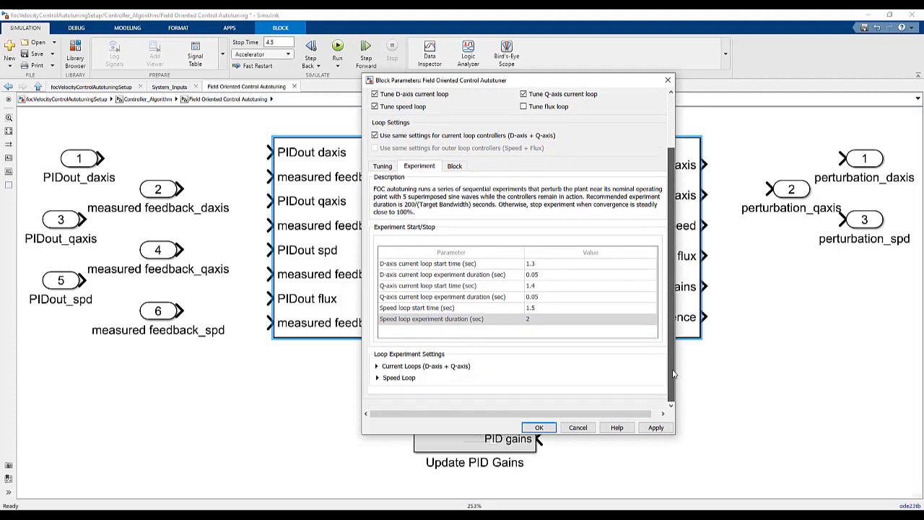
left_click(433, 367)
scroll(497, 353, "down", 3)
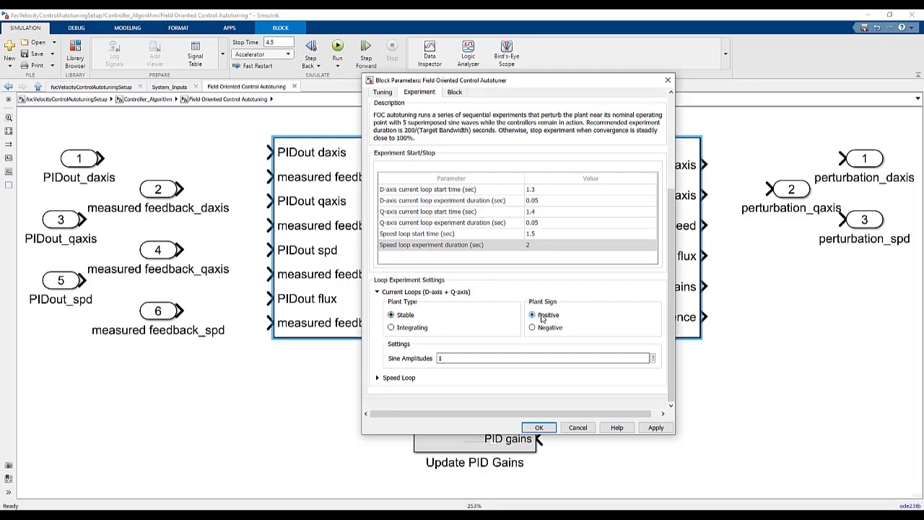
left_click(496, 362)
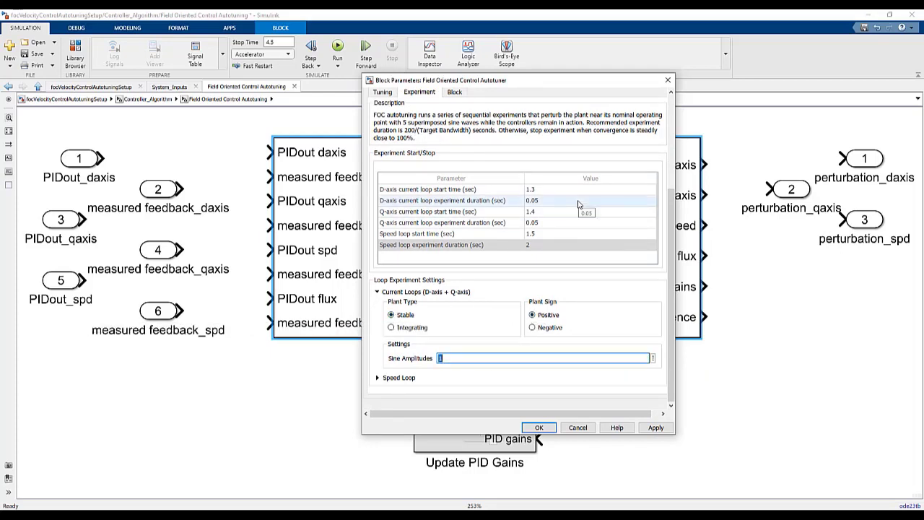
type("0.25")
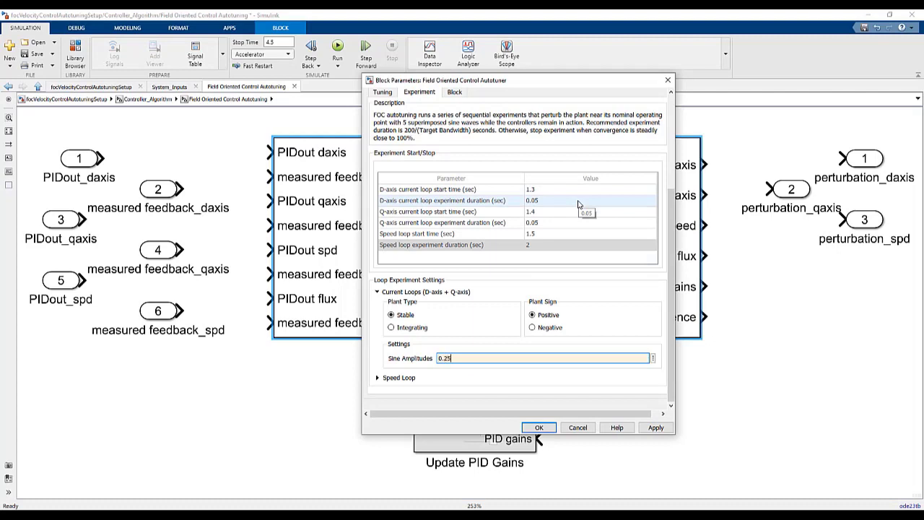
left_click(422, 293)
Set the sine amplitudes to 0.01 in the speed loop's experiment settings.
left_click(397, 387)
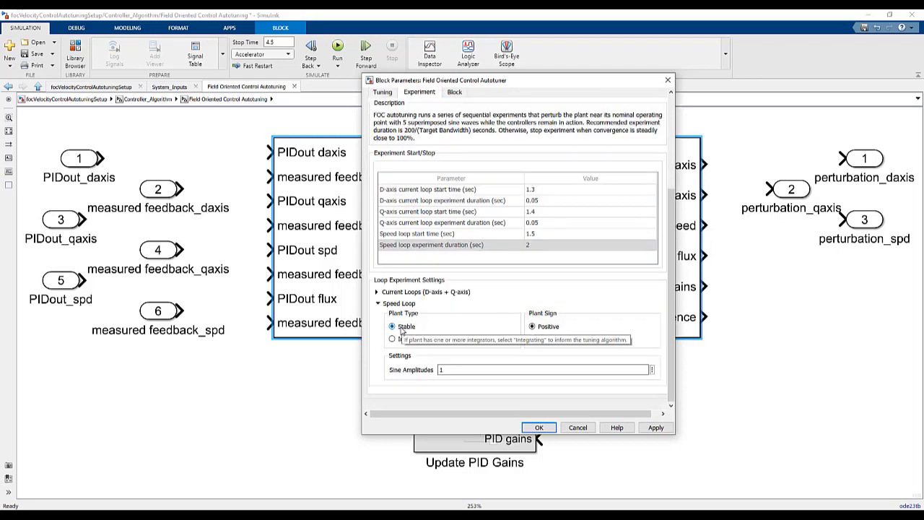
left_click(505, 369)
type("0.")
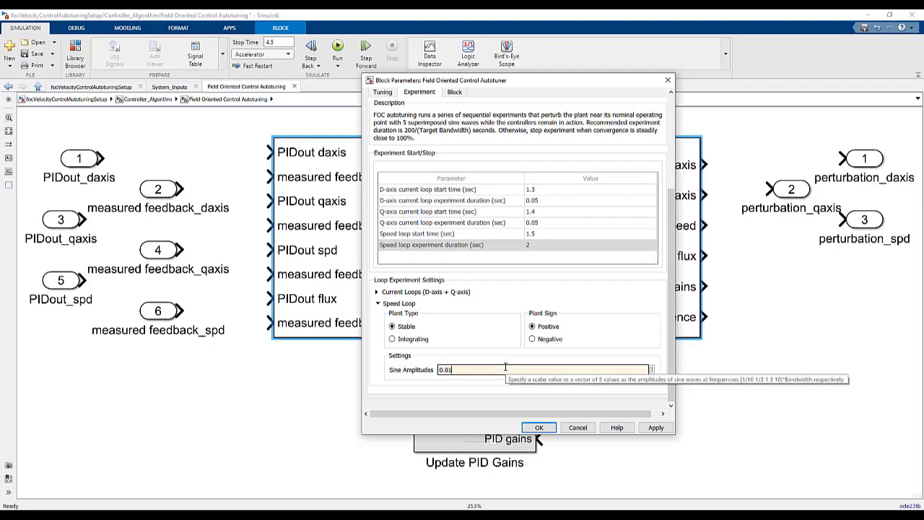
left_click(404, 304)
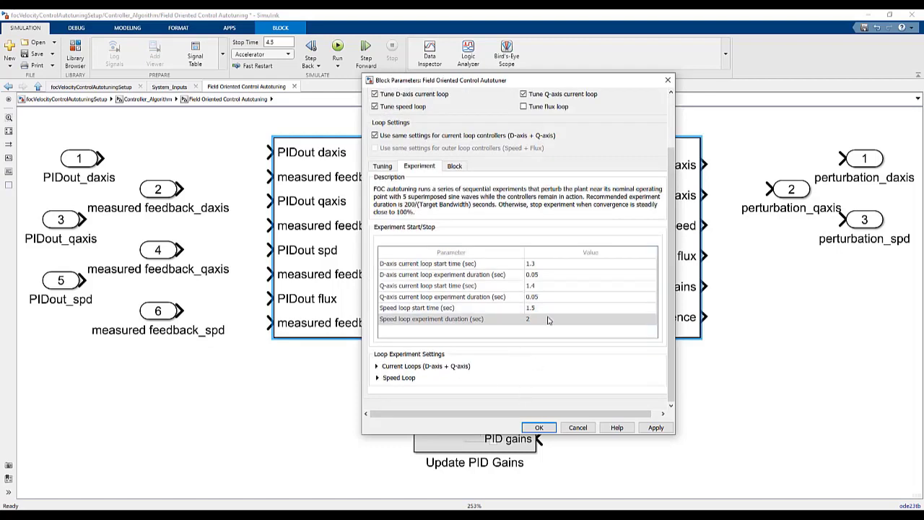
Enable the autotuner block's start/stop of autotuning process outport, set its data type to single, and apply the block parameters.
left_click(457, 167)
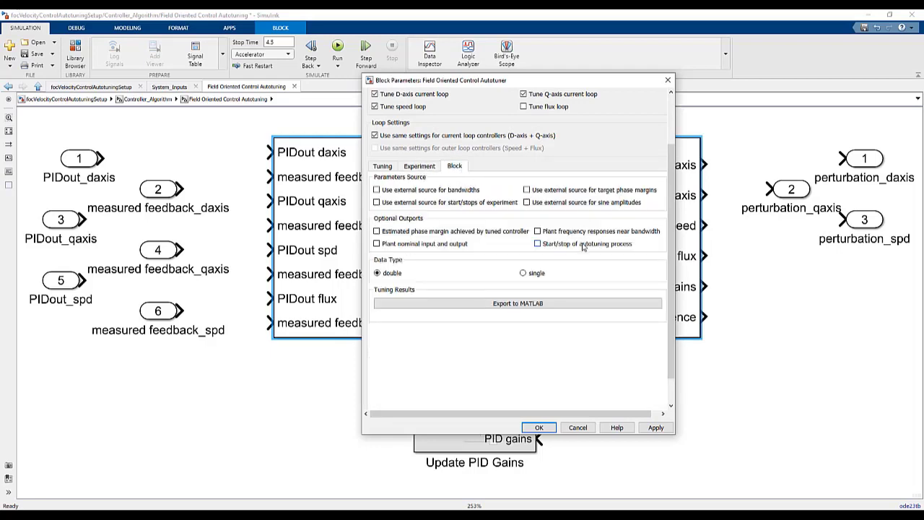
mouse_move(583, 247)
left_click(530, 275)
left_click(656, 428)
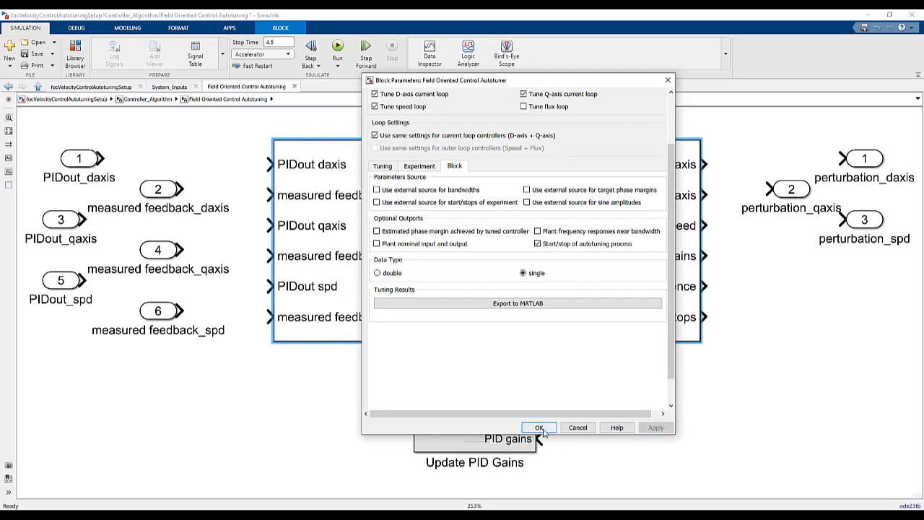
left_click(539, 427)
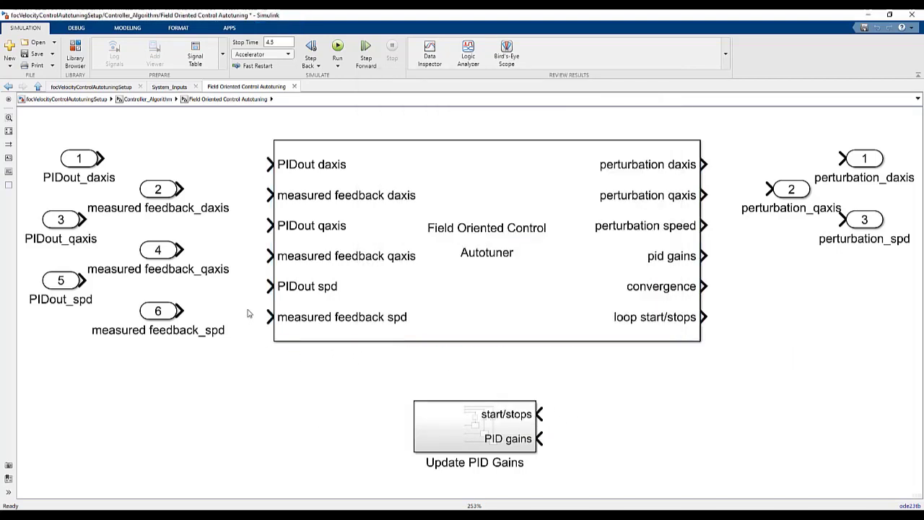